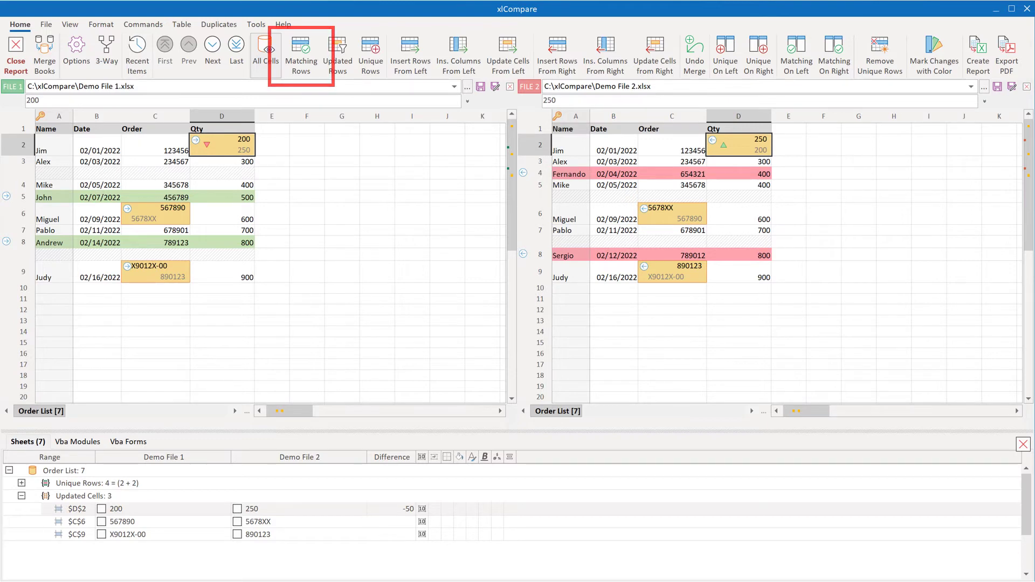
pyautogui.click(302, 55)
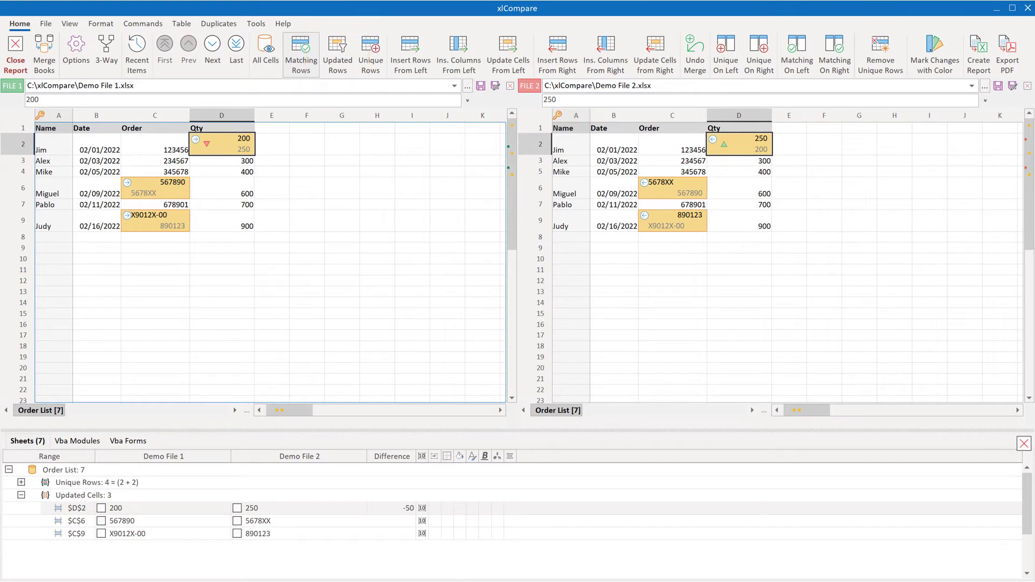
pyautogui.click(337, 56)
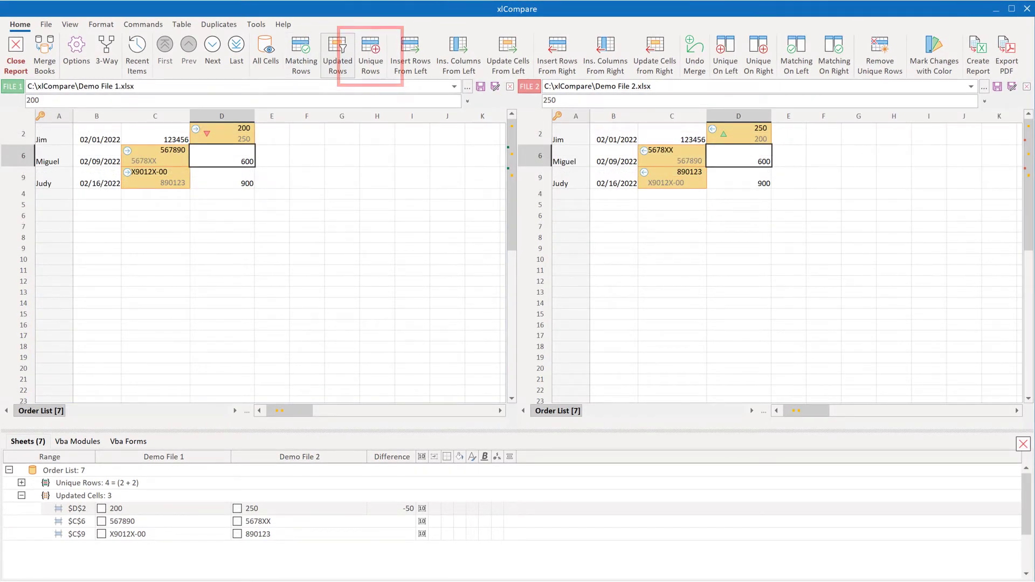
pyautogui.click(371, 55)
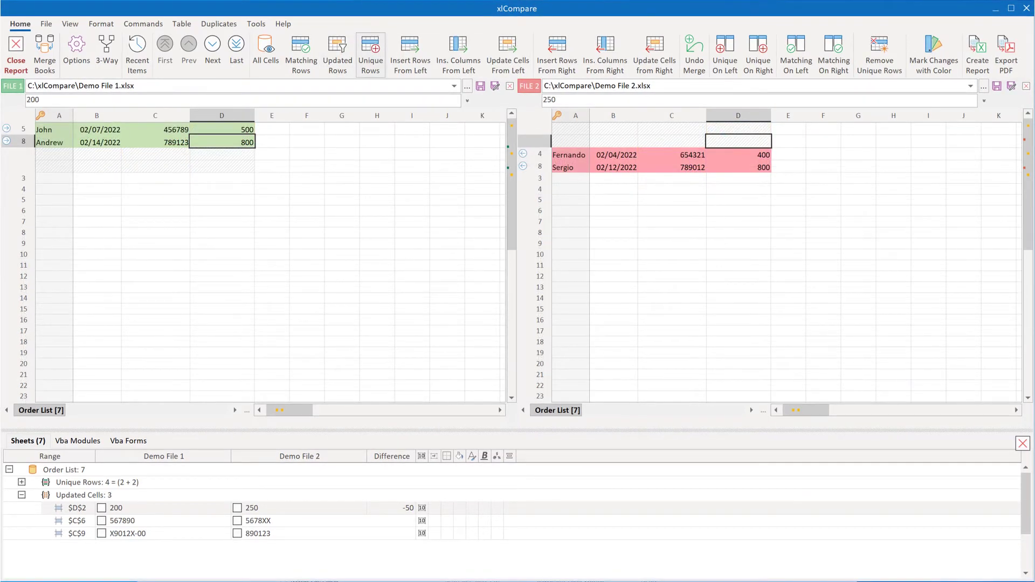
pyautogui.click(265, 55)
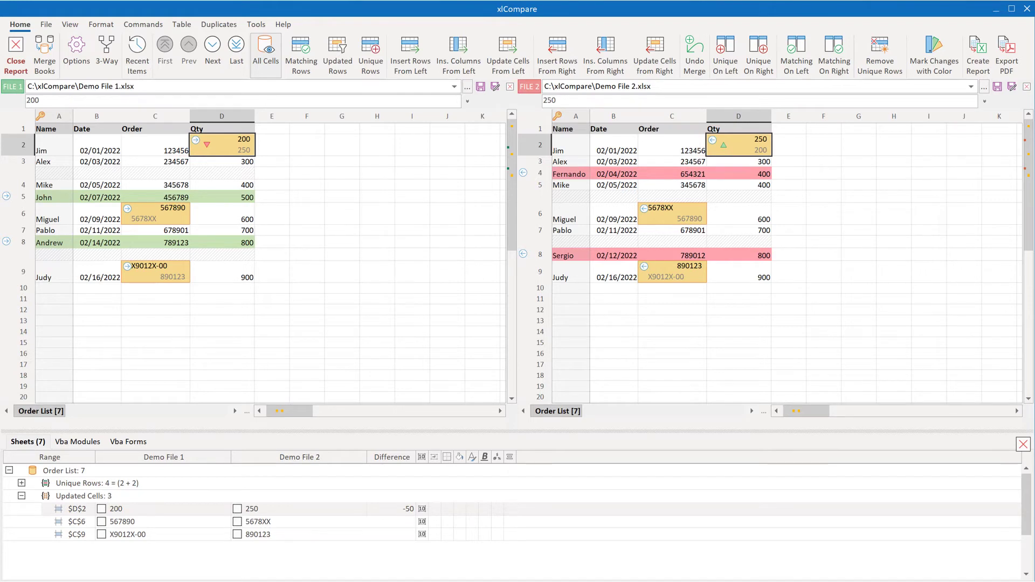
# - Copy Jim's quantity 200 into Demo File 2 and insert John's unique row there
pyautogui.click(196, 139)
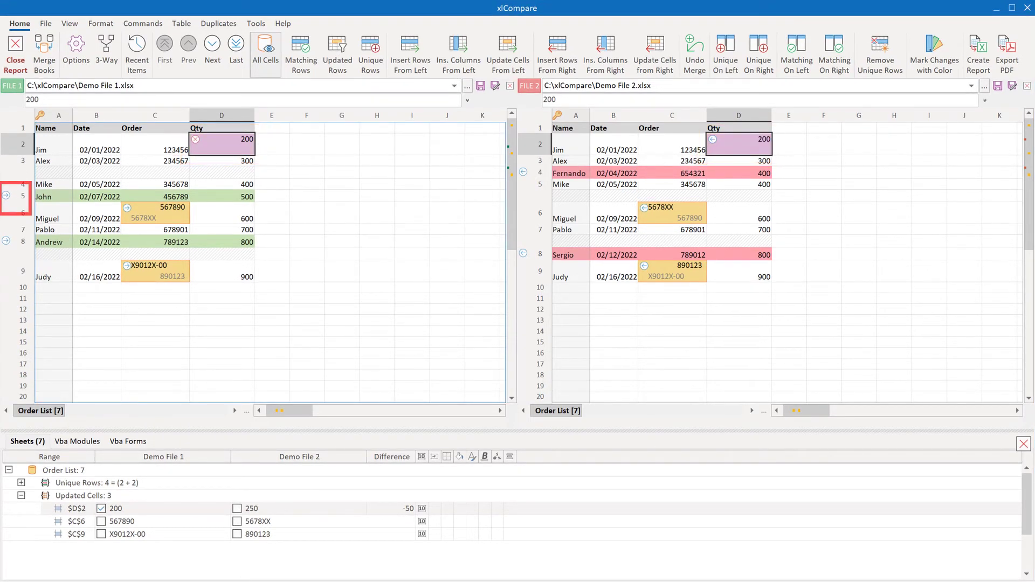
pyautogui.click(6, 196)
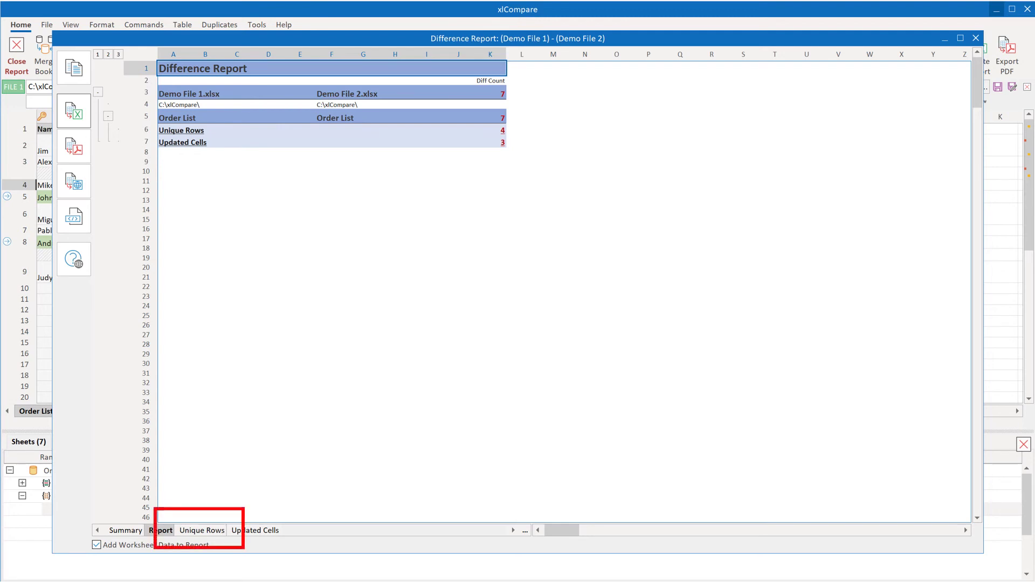
# - Review the report's Unique Rows sheet, then the Updated Cells sheet listing D2, C6 and C9
pyautogui.click(201, 530)
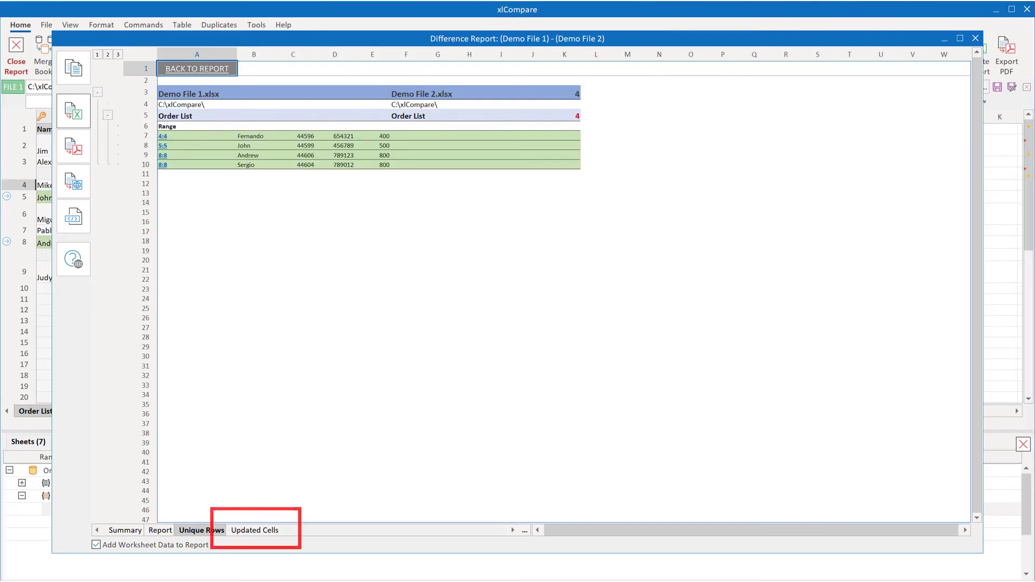
pyautogui.click(255, 530)
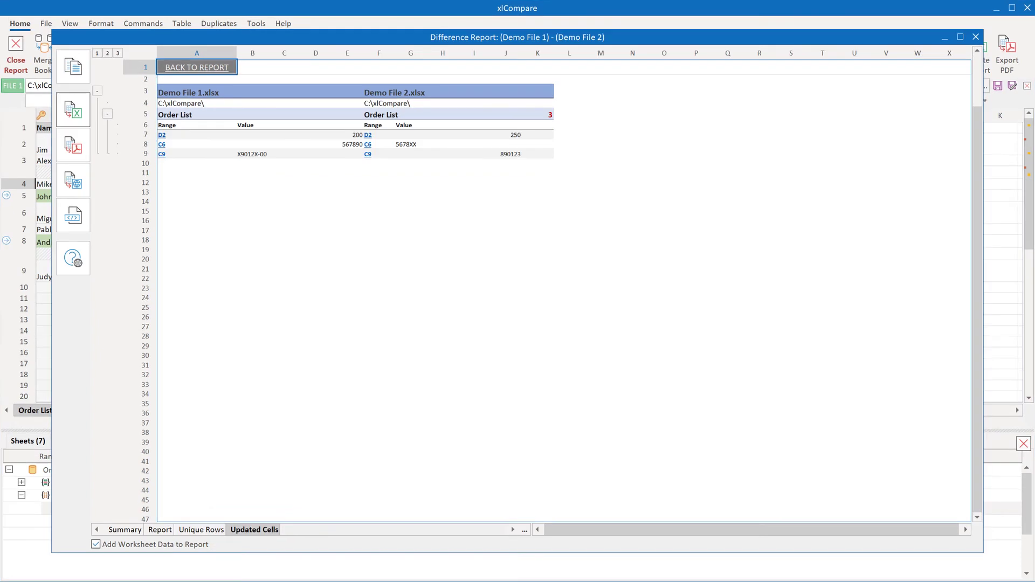